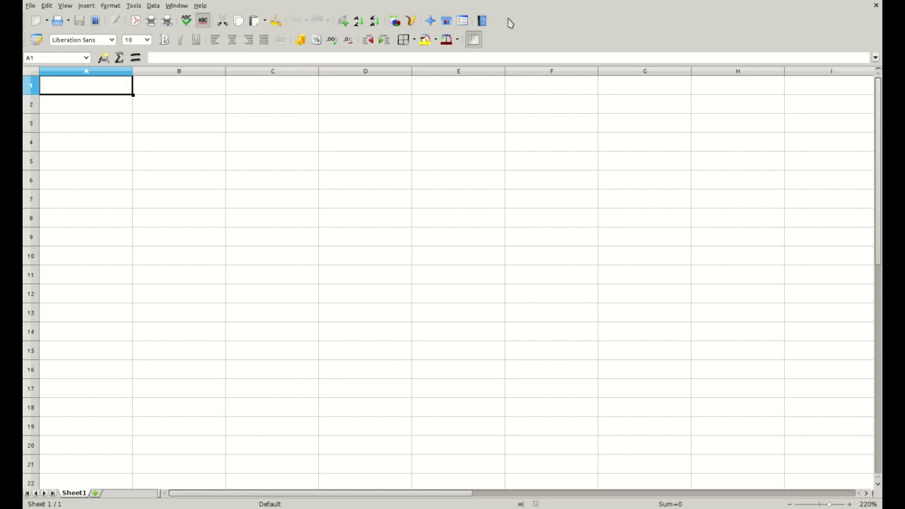
Step: Enter the row labels ALMONDS and HAZELNUTS in A2:A3
left_click(120, 111)
type("ALMONDS")
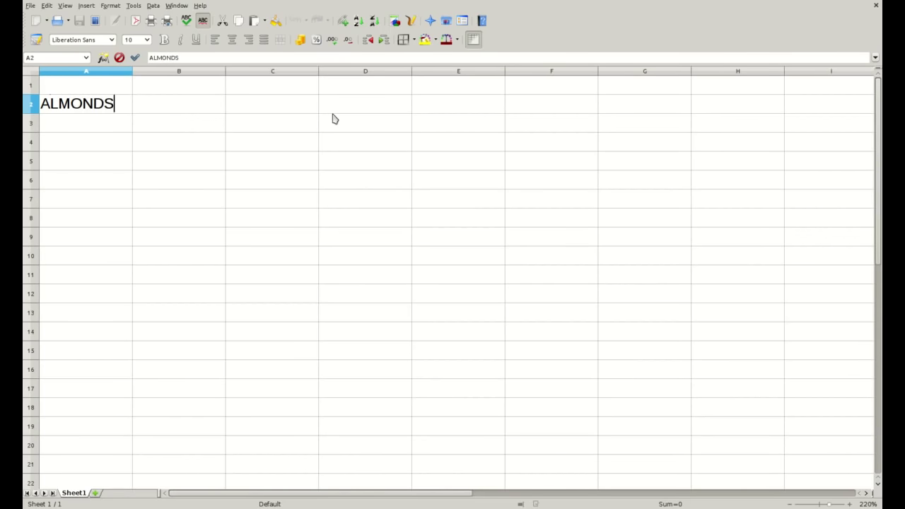
key("Return")
type("HAZELNUTS")
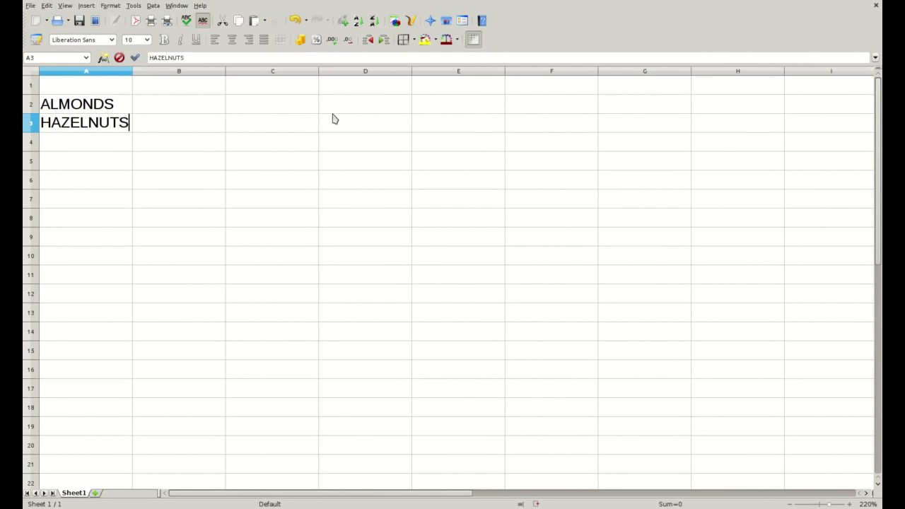
key("Up")
Step: Add an OBSERVE header in B1 with counts 5 and 3 below it
key("Right")
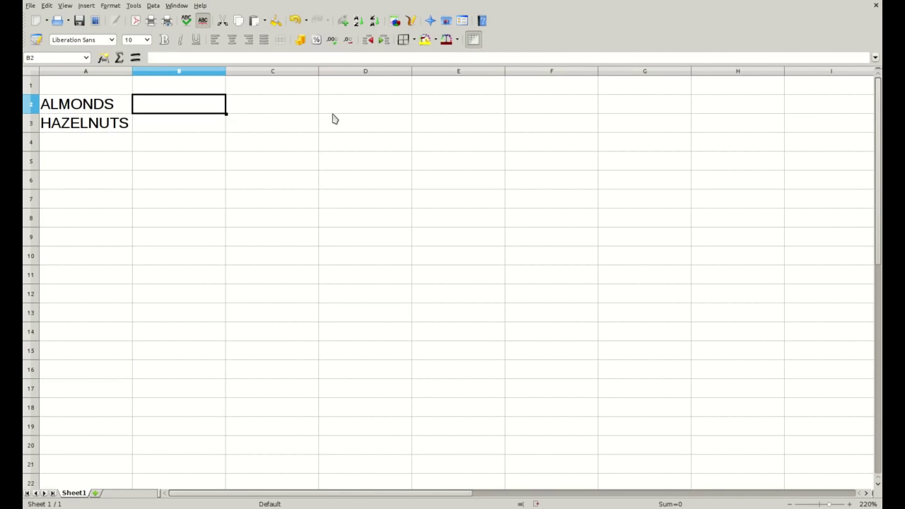
key("Up")
type("OBSERVE")
key("Return")
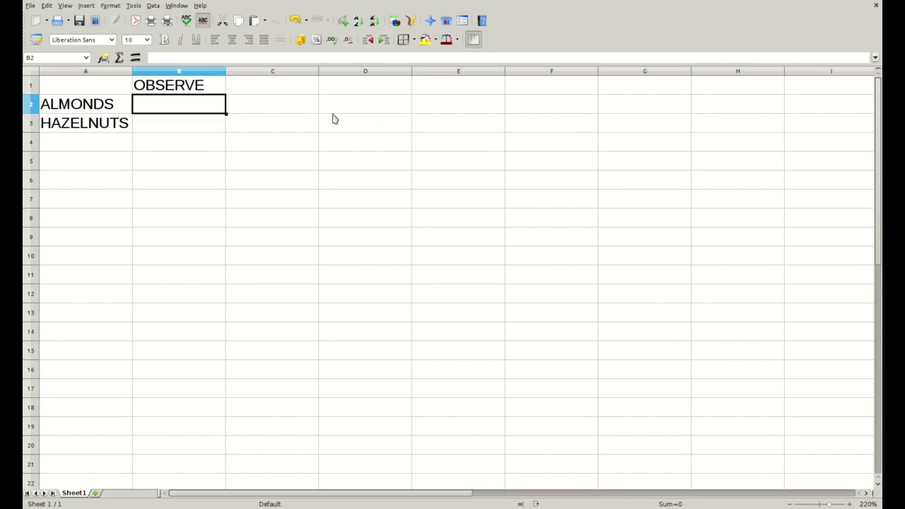
type("5")
key("Return")
type("3")
key("Return")
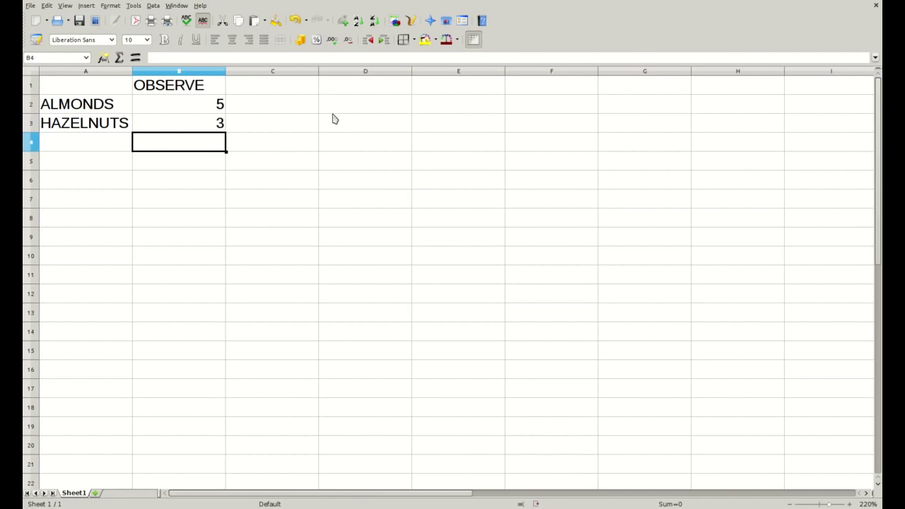
Step: Add an EXPECT header in C1 with counts 4 and 4 below it
key("Right")
key("Up")
key("Up")
key("Up")
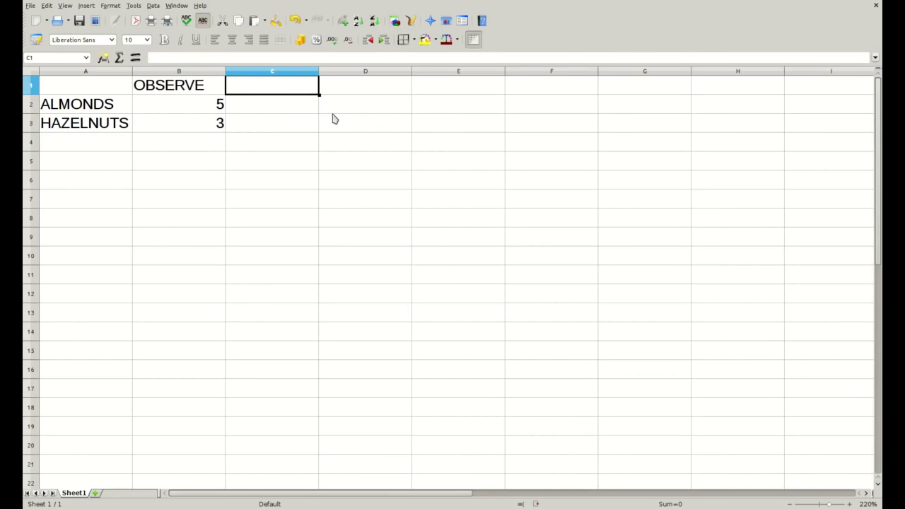
type("EXPECT")
key("Return")
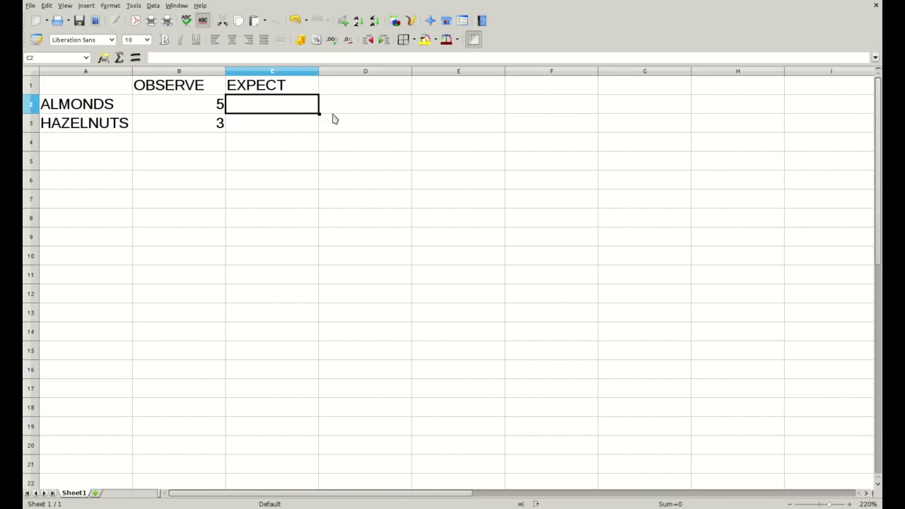
type("4")
key("Return")
type("4")
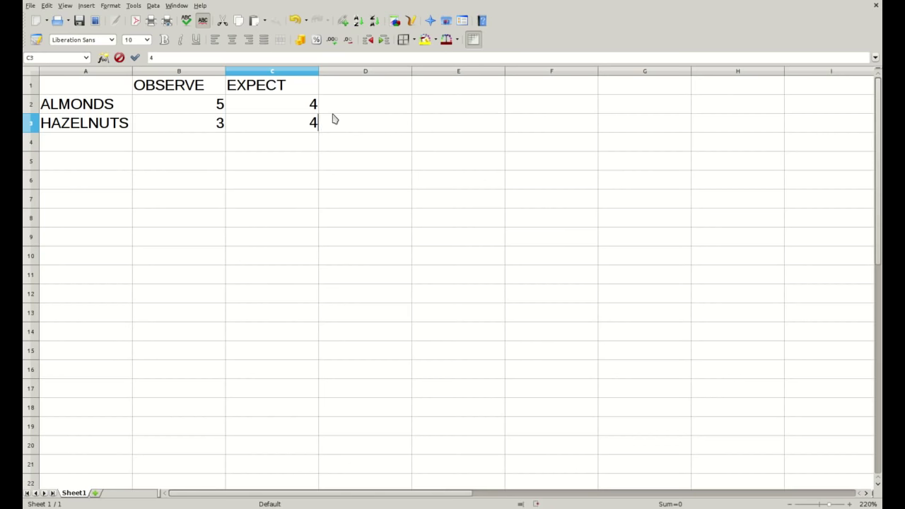
Step: Enter the chi-square term =(B2-C2)^2/C2 in D2
left_click(394, 114)
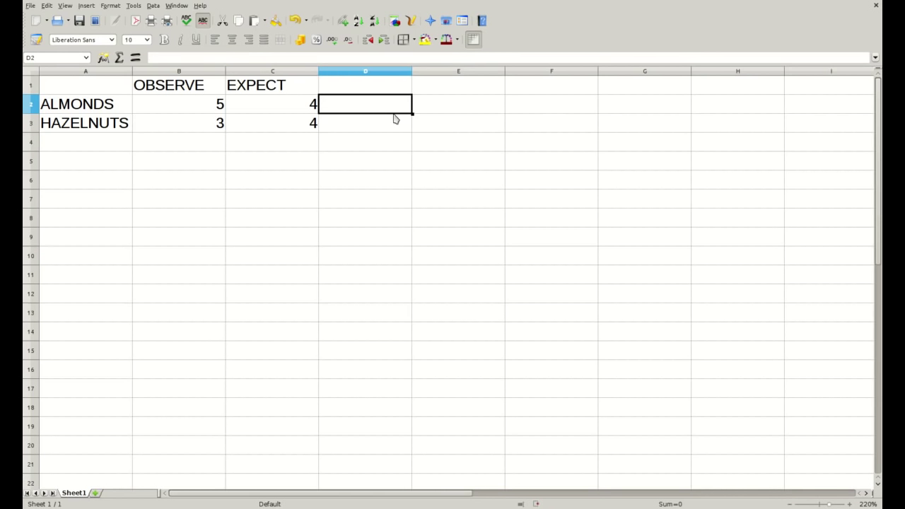
type("=")
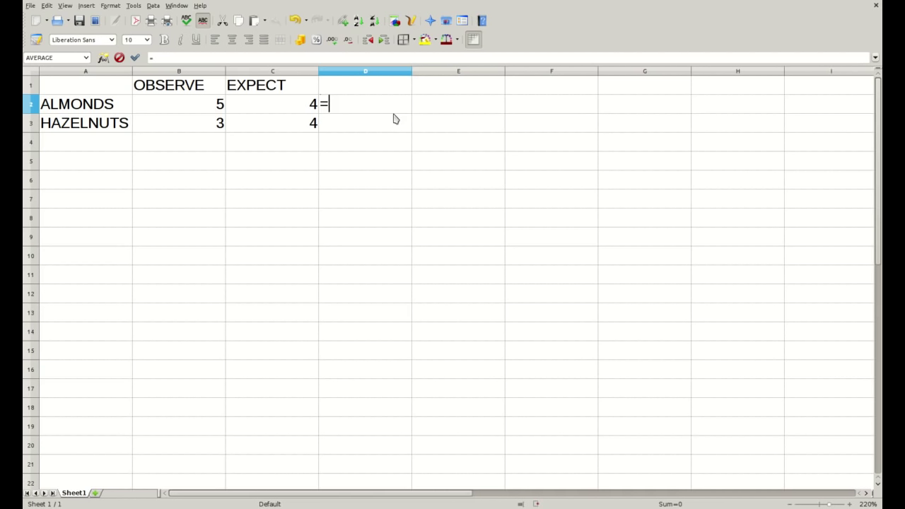
type("(")
left_click(199, 117)
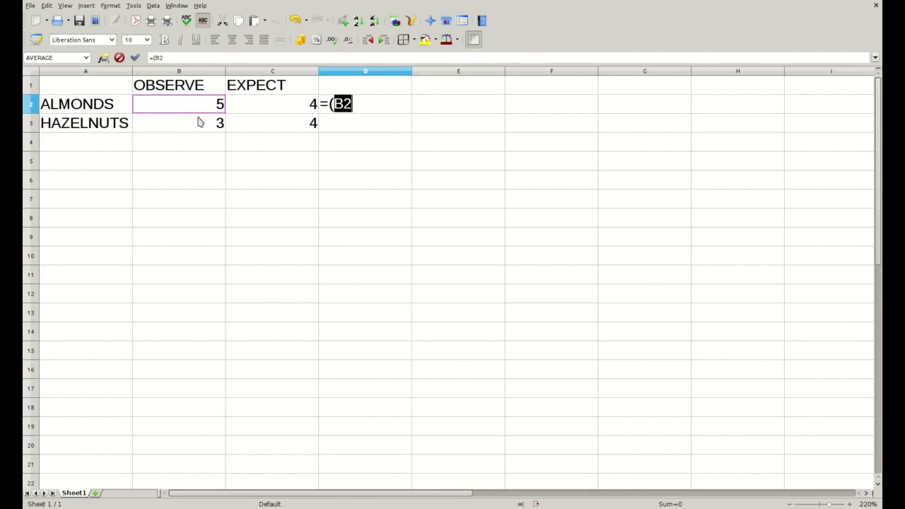
type("-")
left_click(260, 116)
type(")")
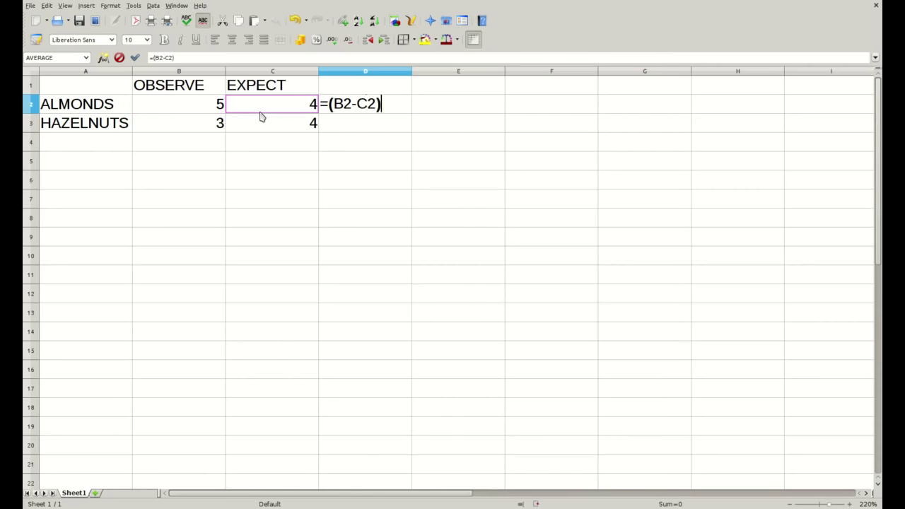
type("^2/")
left_click(279, 118)
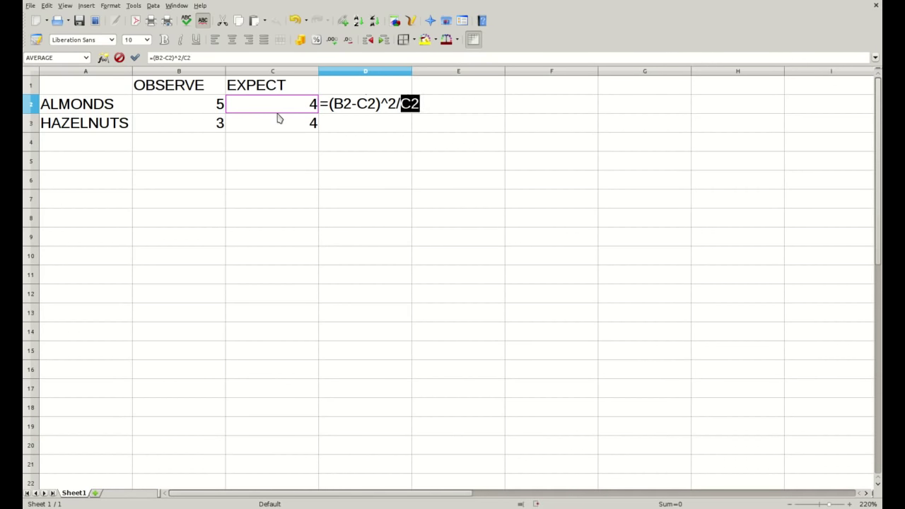
key("Return")
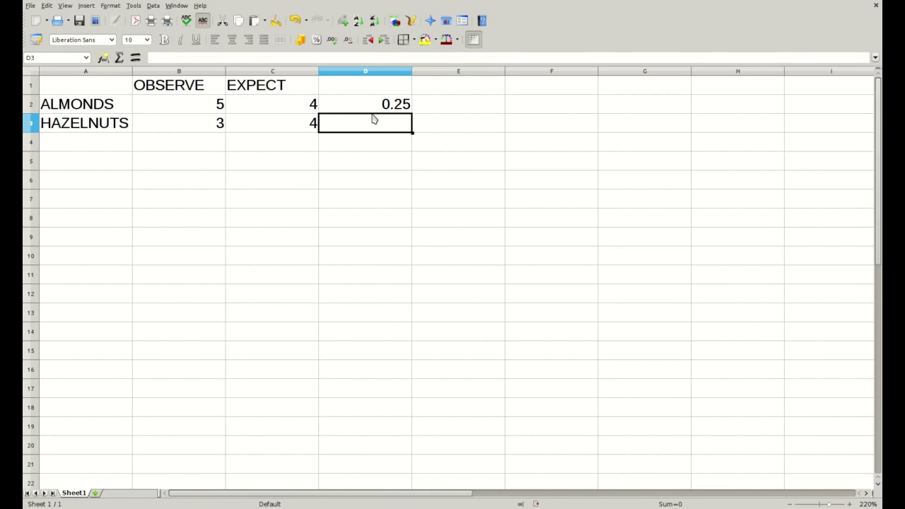
Step: Fill the D2 formula down to D3, giving 0.25 in both rows
key("Up")
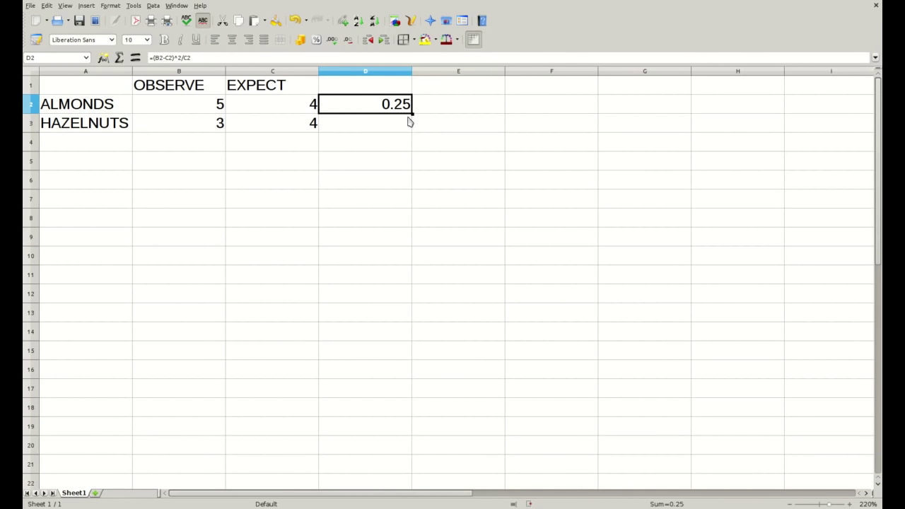
left_click_drag(412, 113, 414, 144)
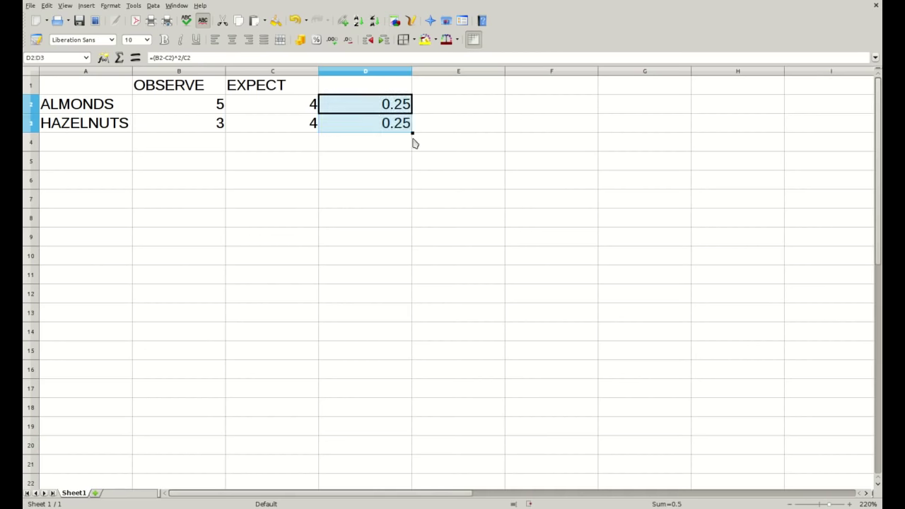
key("Down")
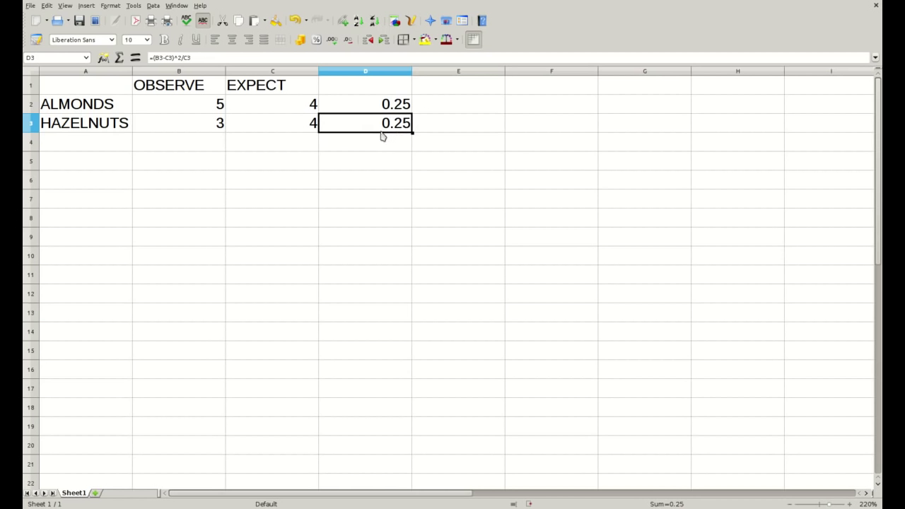
Step: Put =SUM(D2:D3) in E2 for a 0.5 total, and 1 degree of freedom in E3
left_click(444, 113)
type("=SUM(")
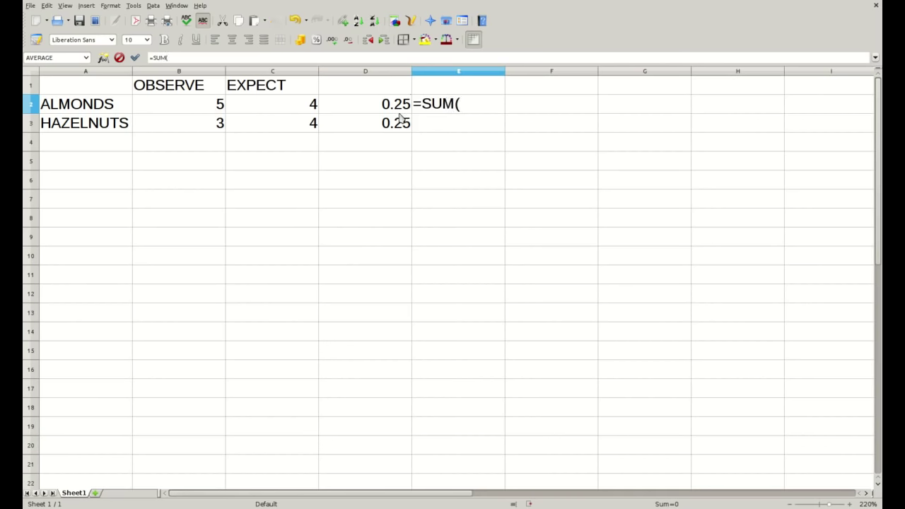
left_click_drag(402, 111, 400, 133)
type(")")
key("Return")
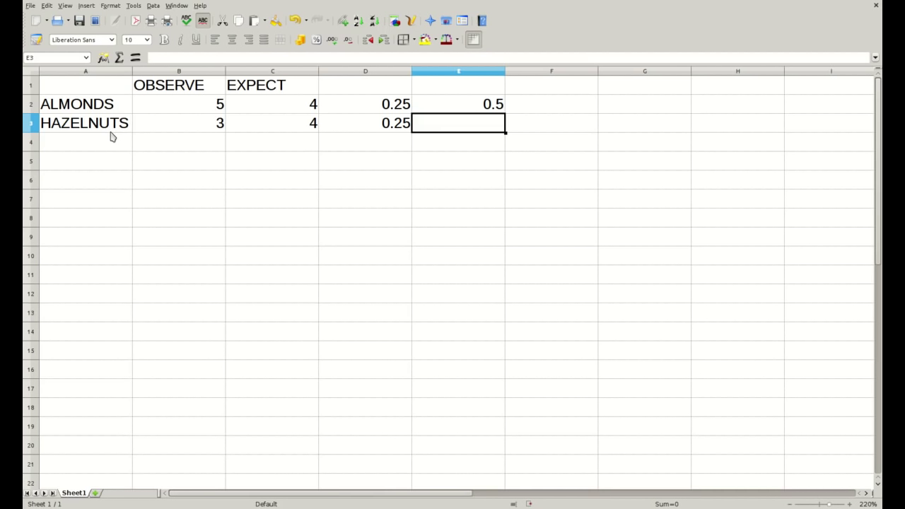
type("1")
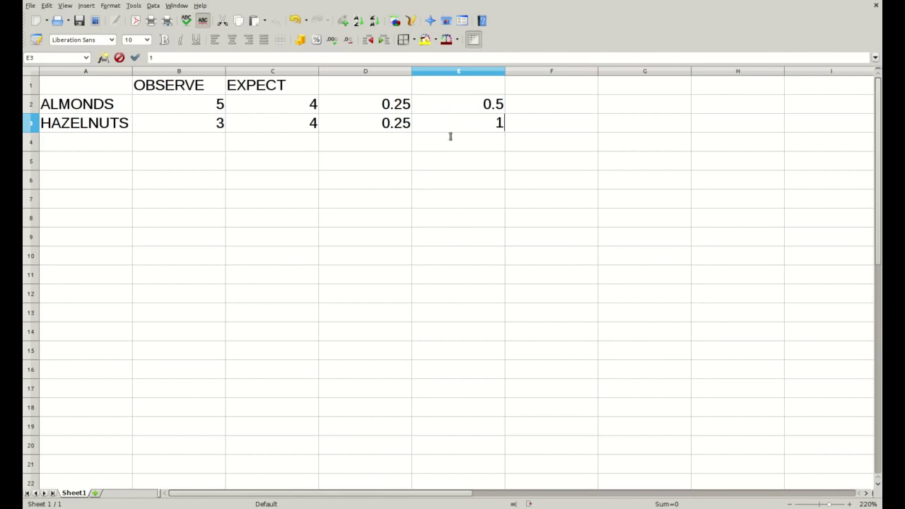
left_click(526, 111)
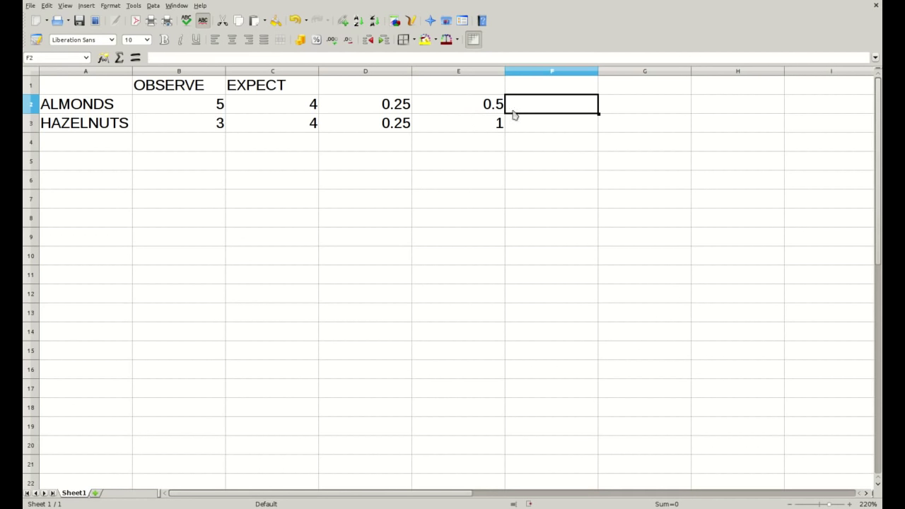
Step: Enter =CHIDIST(E2,E3) in F2, returning a p-value of 0.479500122
type("=")
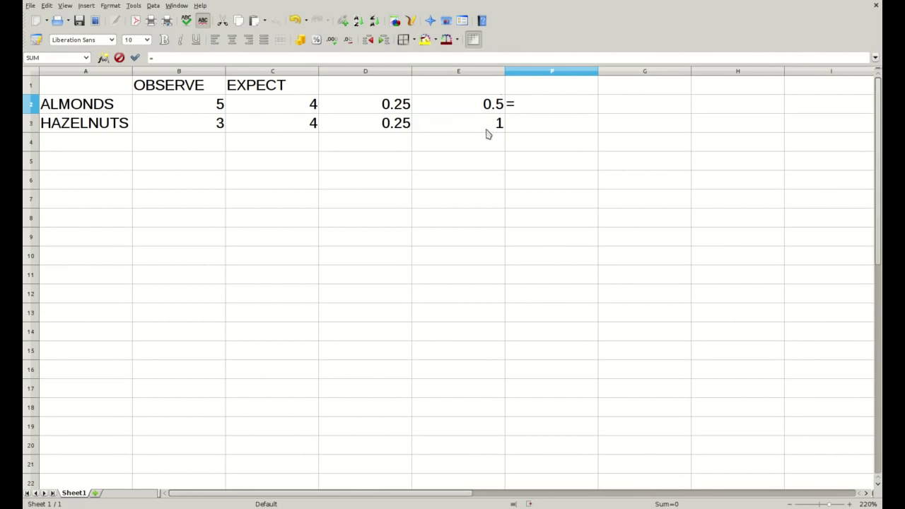
type("CHIDIST")
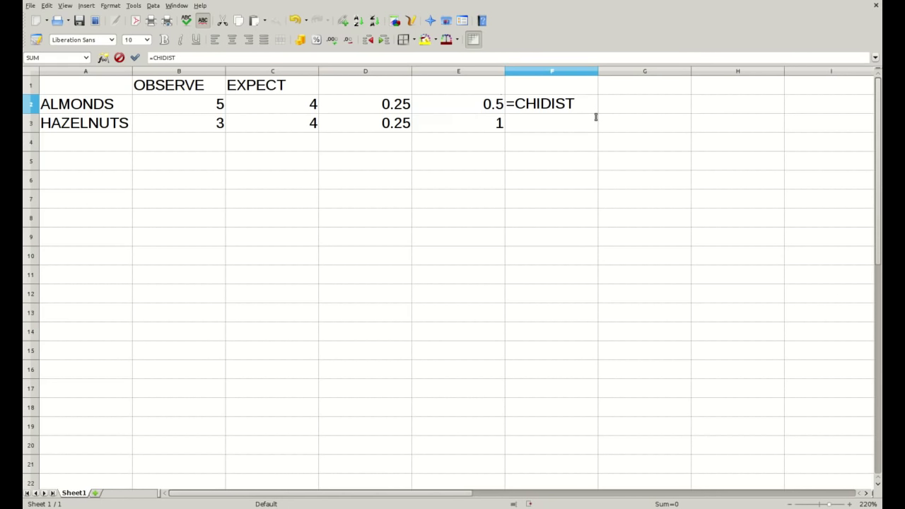
type("(")
key("Left")
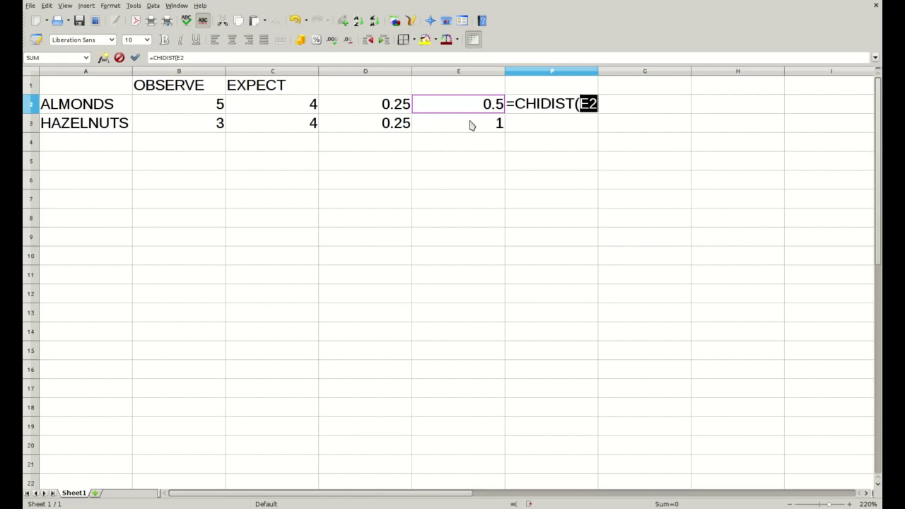
type(",")
left_click(472, 125)
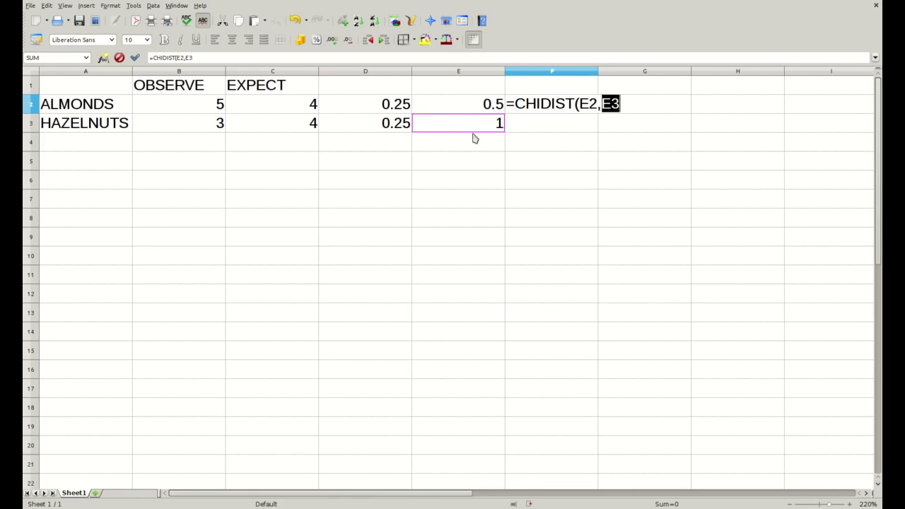
type(")")
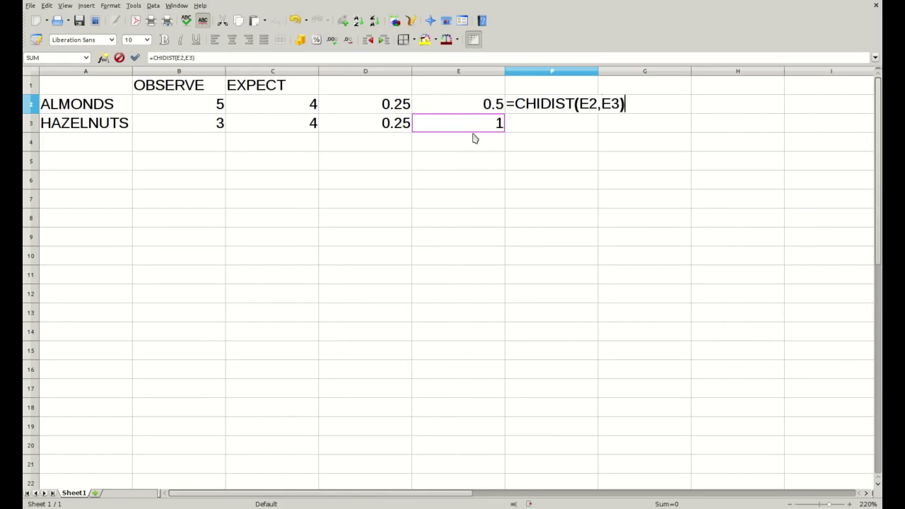
key("Return")
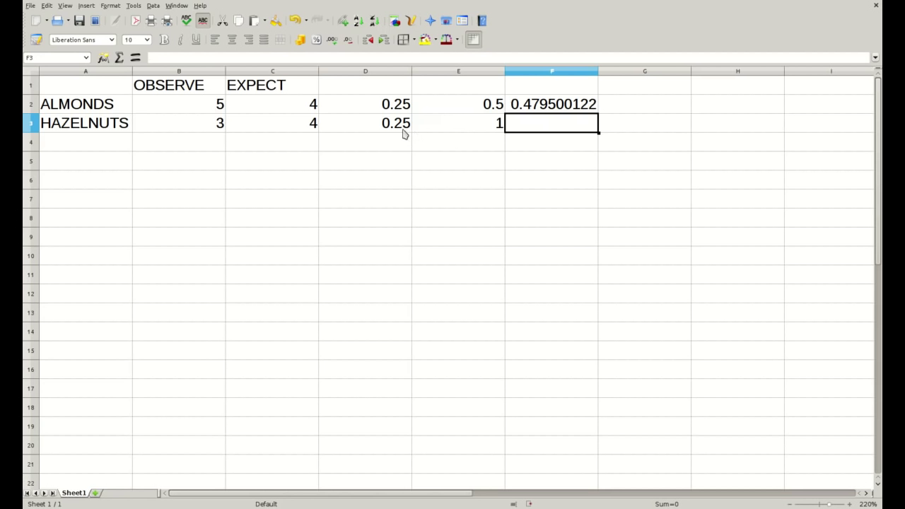
Step: Review the formulas in D2, D3, F2, E2 and E3
left_click(321, 110)
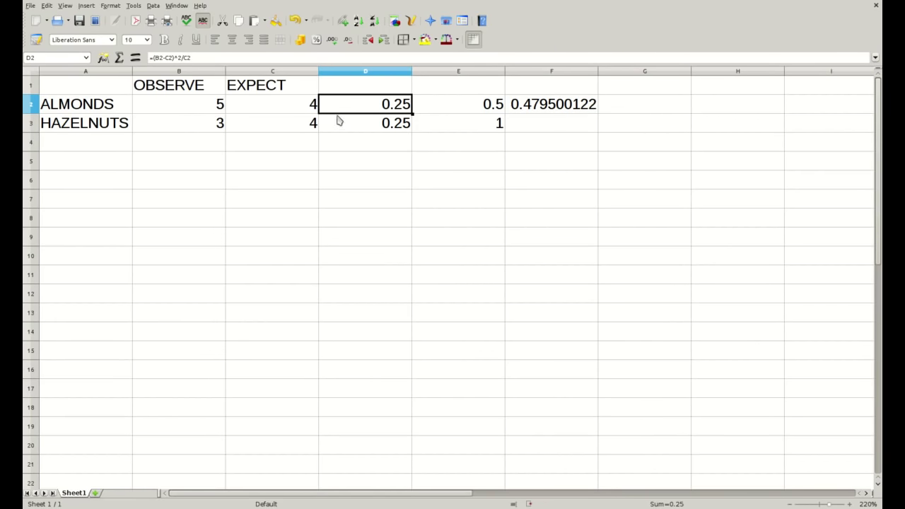
left_click(374, 130)
left_click(552, 111)
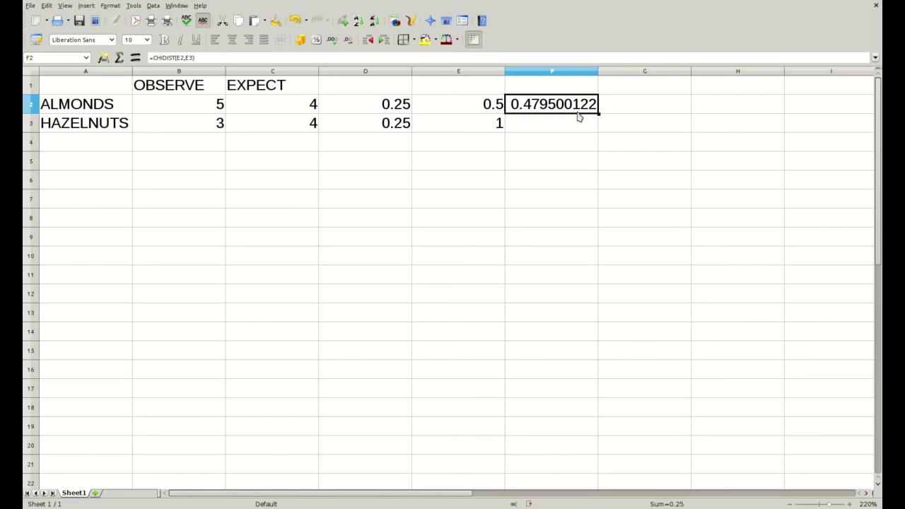
left_click(484, 113)
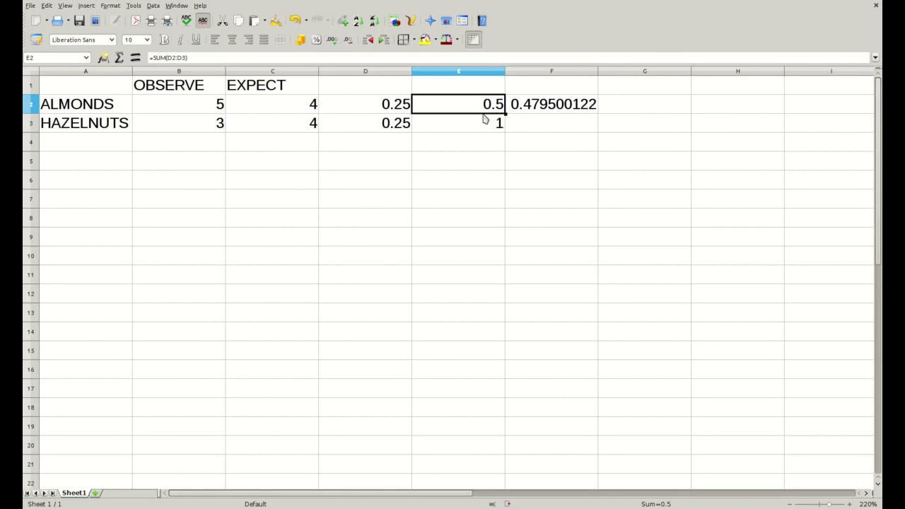
left_click(484, 126)
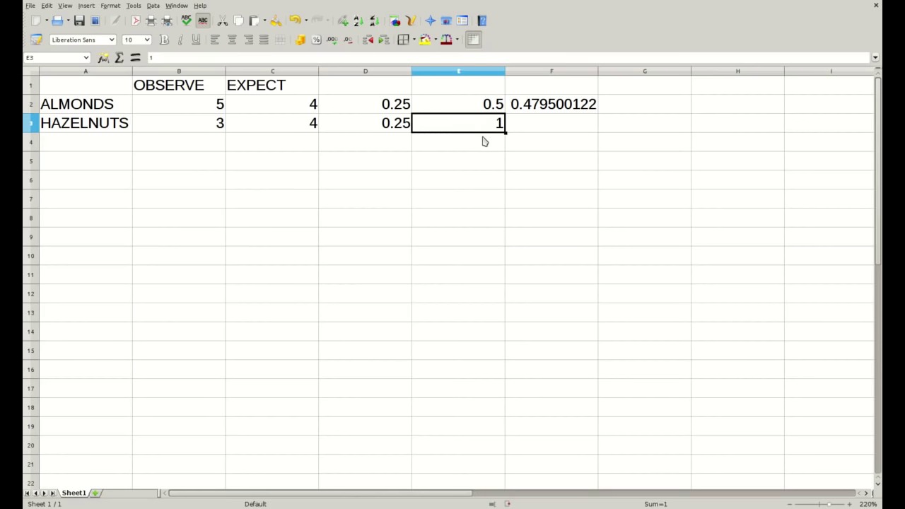
Step: Enter =CHITEST(B2:B3,C2:C3) in B5 and select it with F2 to compare p-values
left_click_drag(388, 113, 545, 134)
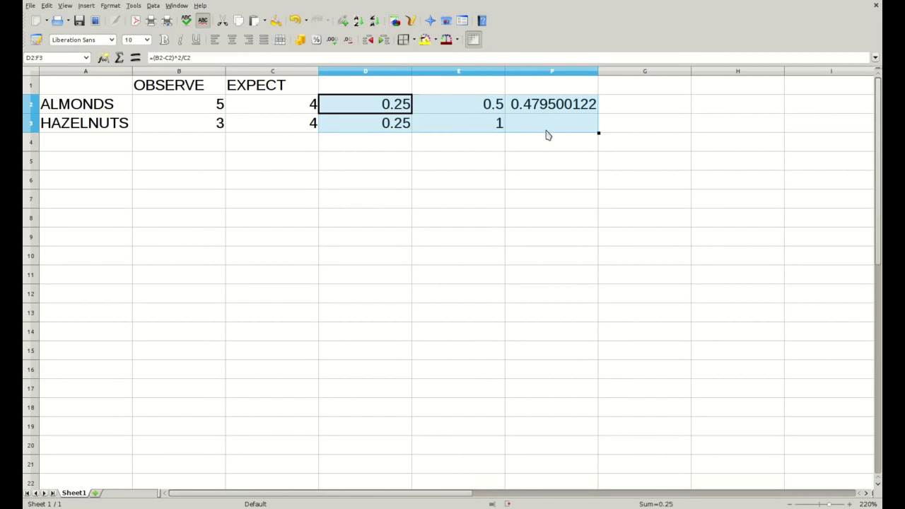
left_click(191, 167)
type("=")
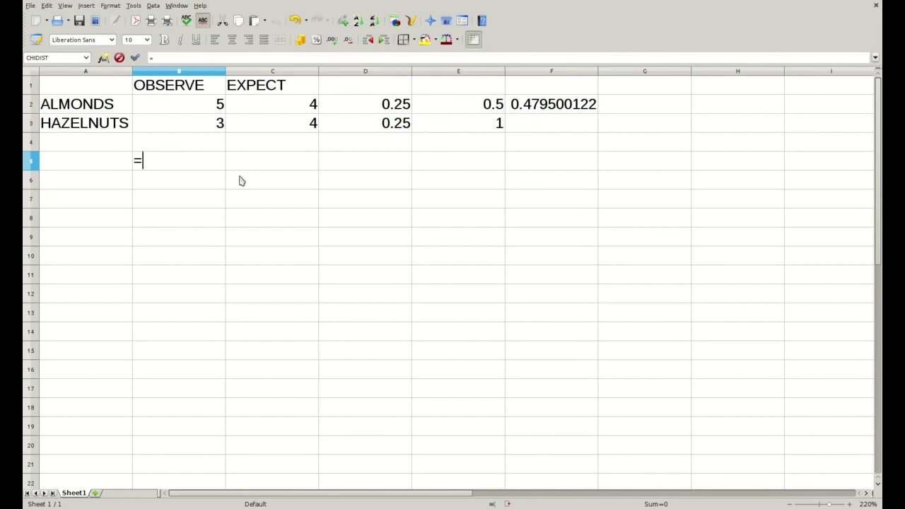
type("CHITEST(")
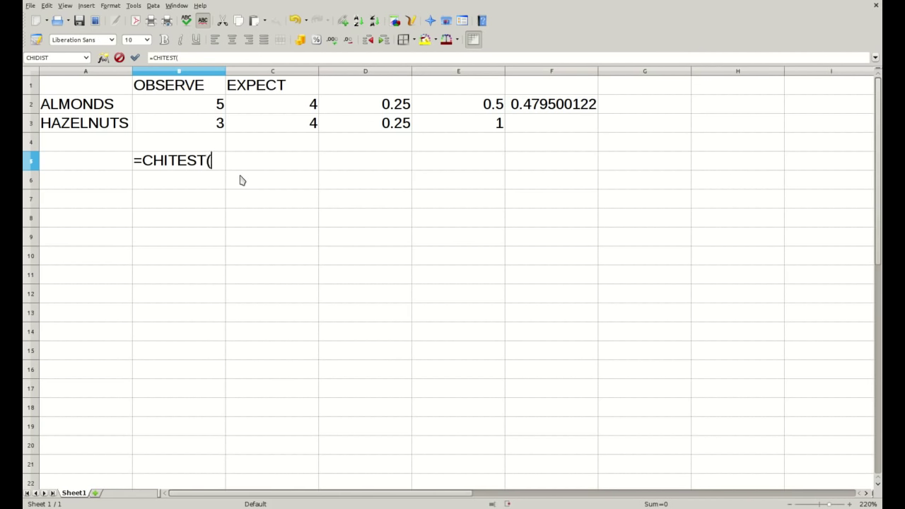
left_click_drag(213, 112, 211, 136)
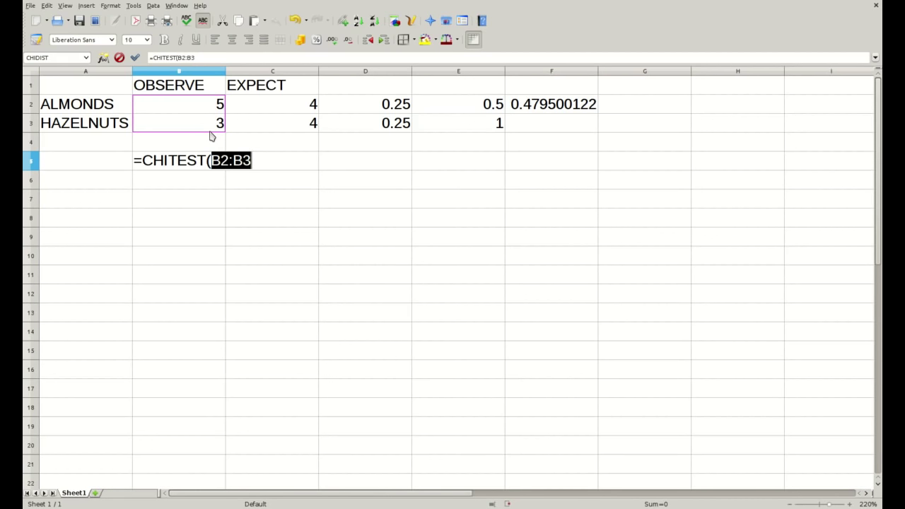
type(",")
left_click_drag(252, 115, 256, 138)
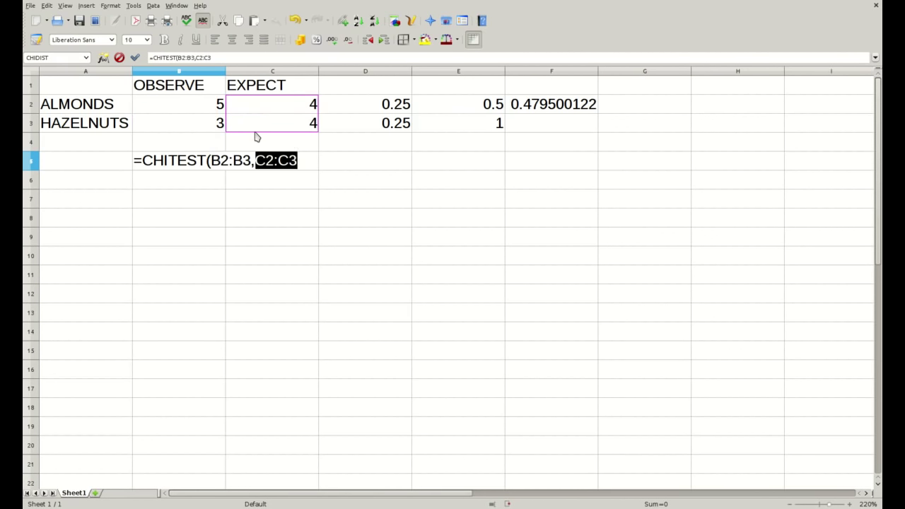
type(")")
key("Return")
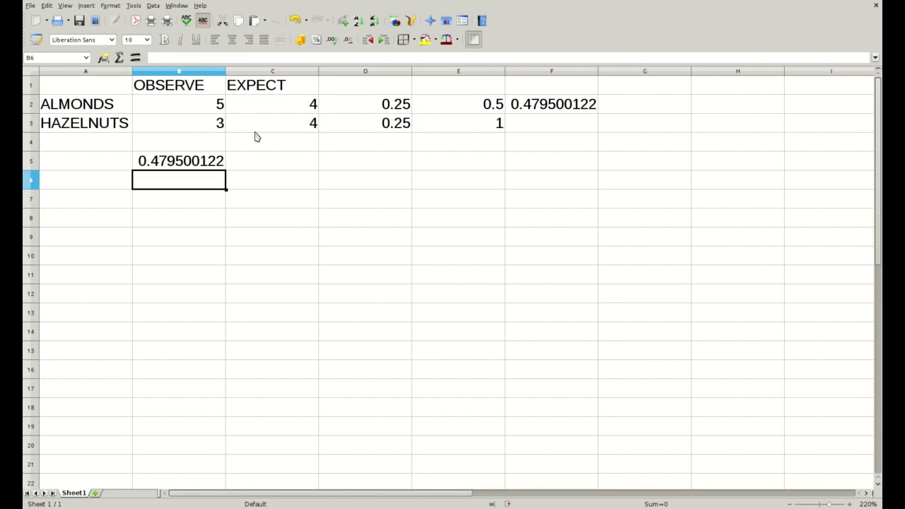
left_click(218, 167)
left_click(566, 112, "ctrl")
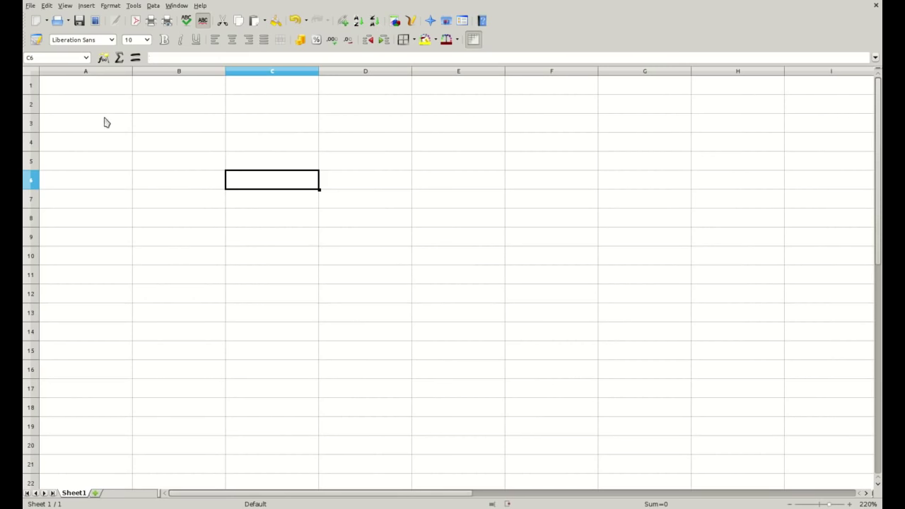
Step: Enter the category labels TALL and DWARF in A2:A3
left_click(104, 113)
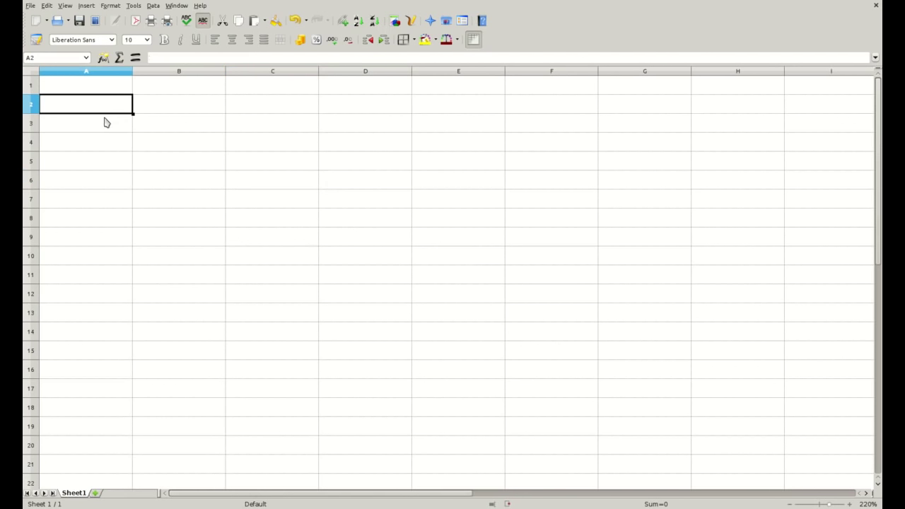
type("TALL")
key("Return")
type("DWAR")
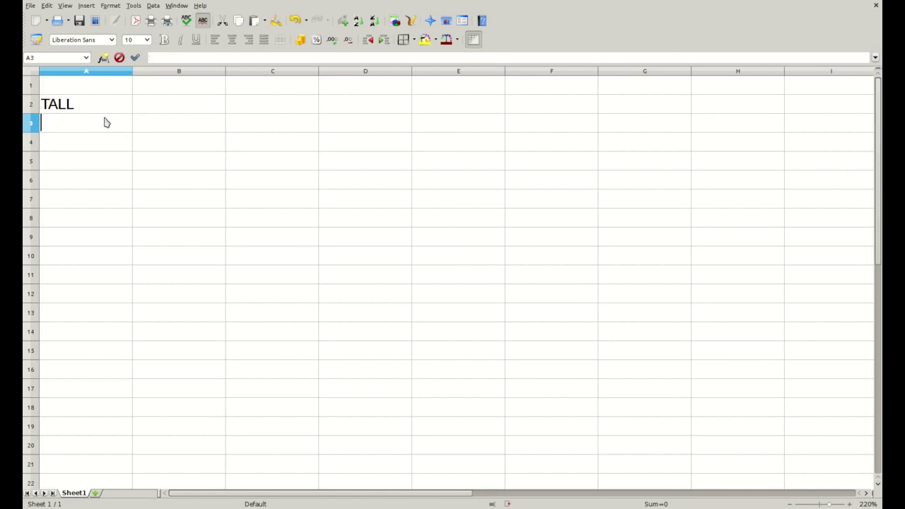
type("F")
key("Up")
key("Up")
Step: Add an OBSERVED header with counts 787 and 277, and an EXPECTED header in C1
key("Right")
type("O")
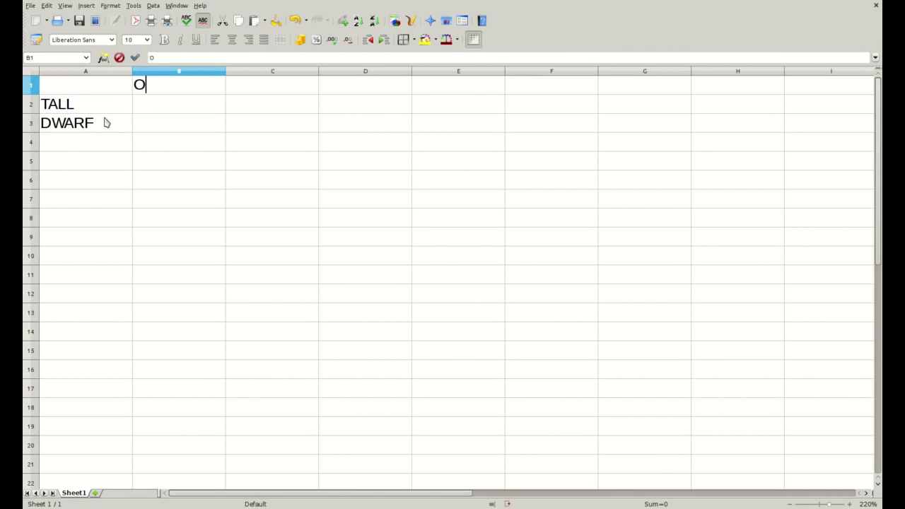
type("BSERVED")
key("Return")
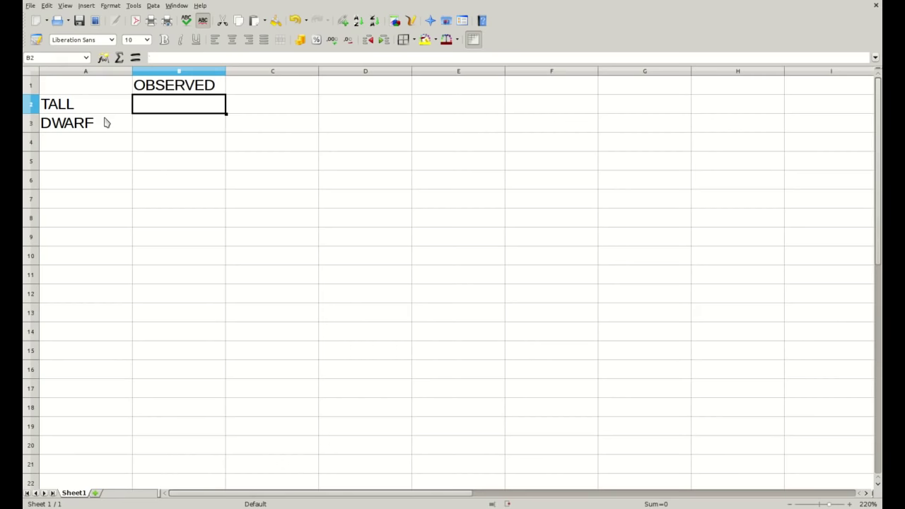
type("787")
key("Return")
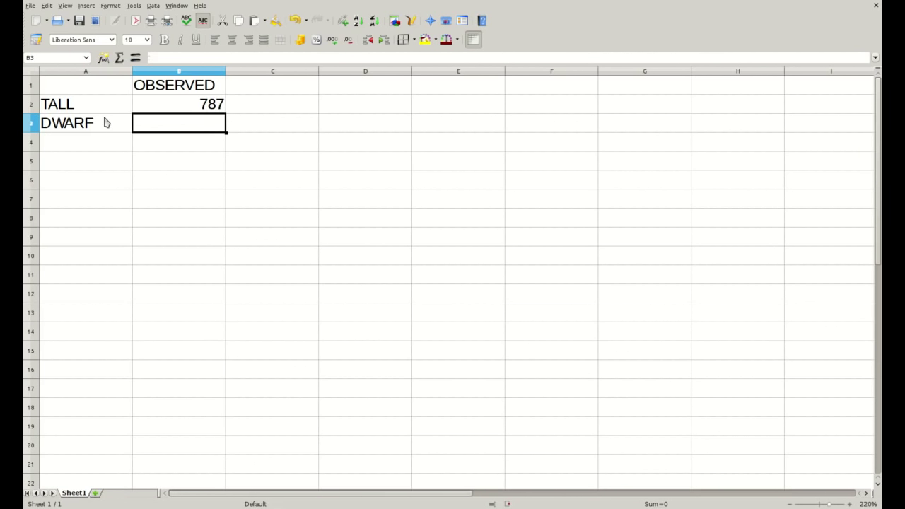
type("277")
key("Up")
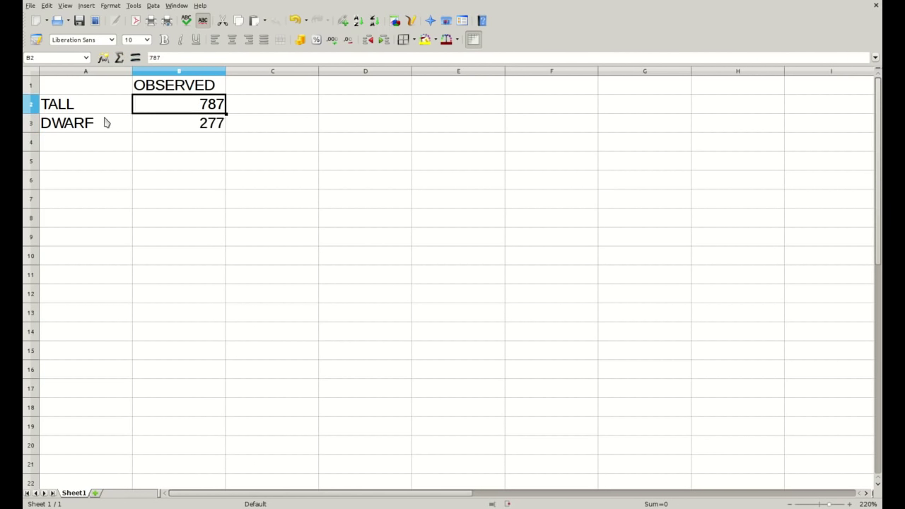
key("Up")
key("Right")
type("EXPECTED")
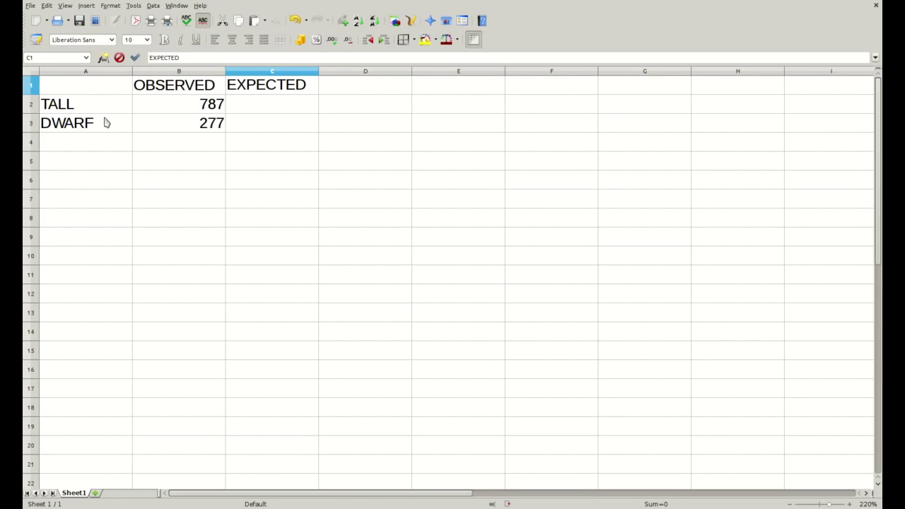
key("Return")
Step: Label A4 TOTAL and sum the observed counts in B4 with =SUM(B2:B3), giving 1064
key("Down")
key("Left")
key("Left")
key("Down")
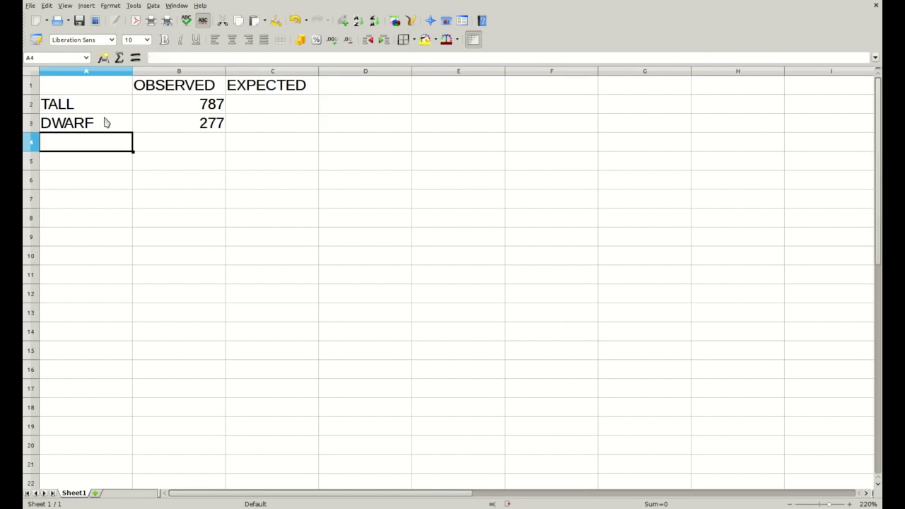
type("TOTAL")
key("Tab")
type("=SUM(")
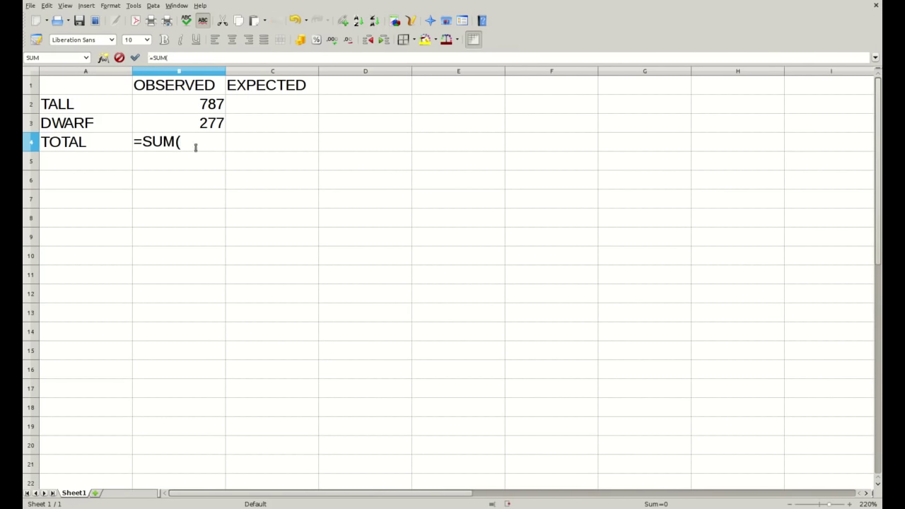
left_click_drag(211, 127, 209, 108)
key("Return")
left_click(261, 110)
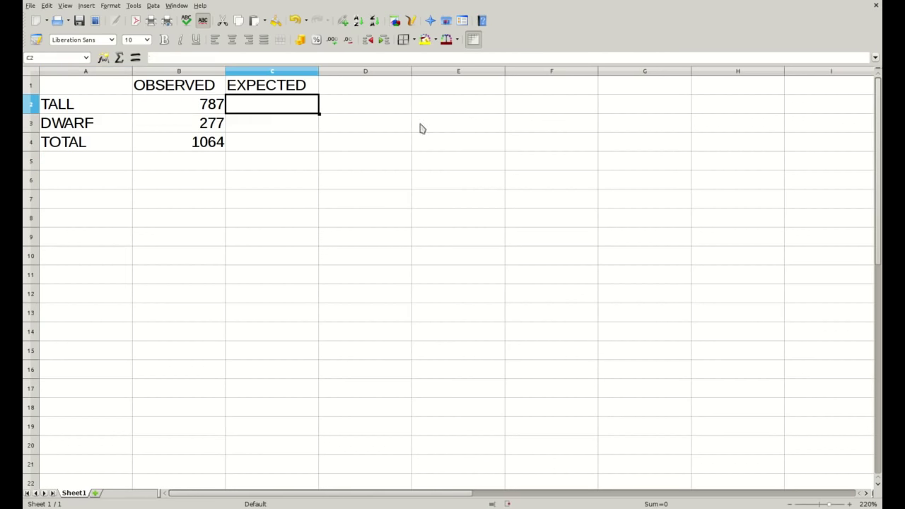
Step: Enter expected counts =3/4*B4 (798) in C2 and =1/4*B4 (266) in C3
type("=3/4")
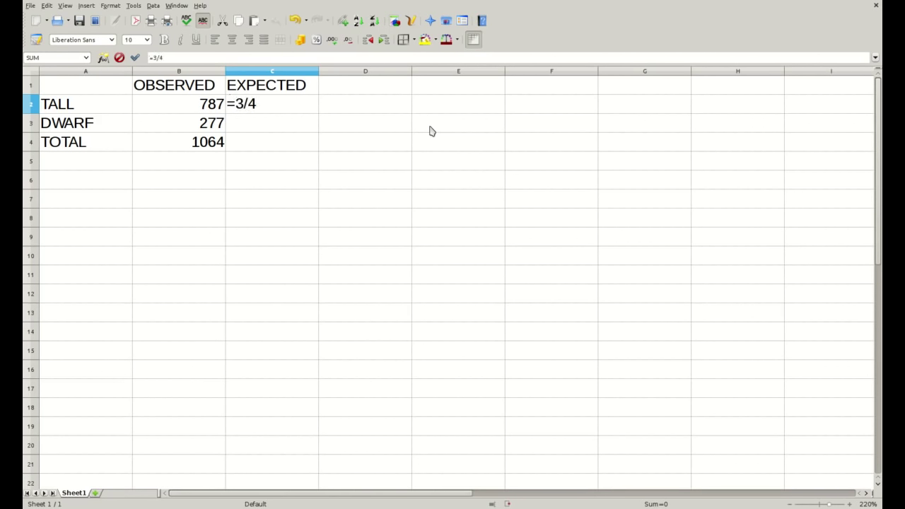
type("*(")
key("BackSpace")
left_click(205, 146)
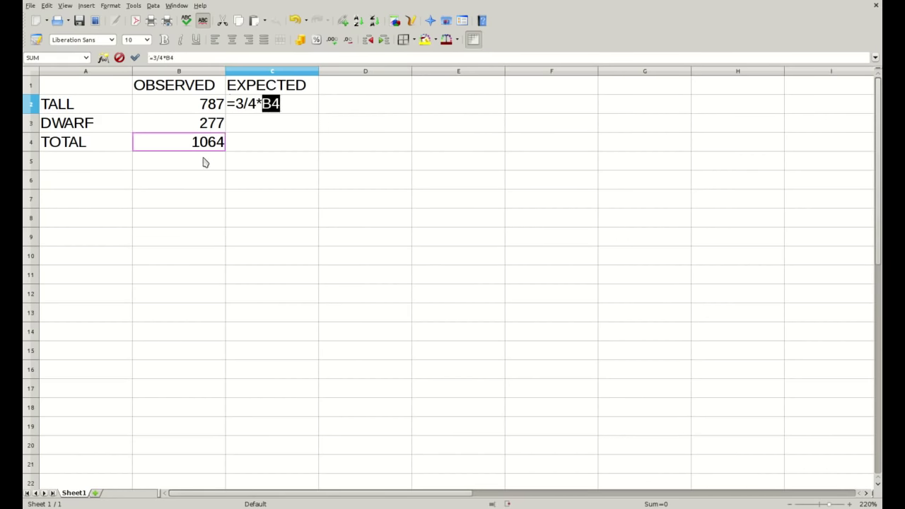
key("Return")
type("=1/3")
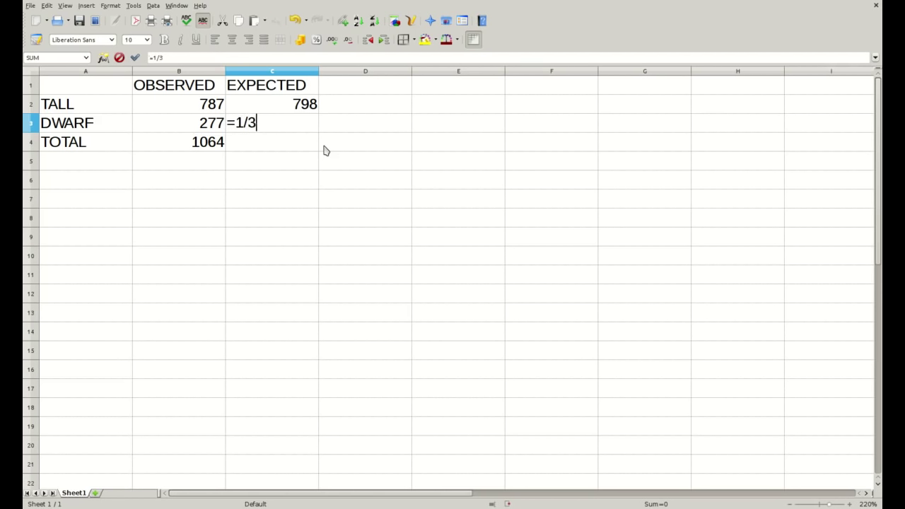
key("BackSpace")
type("4*")
left_click(205, 147)
key("Return")
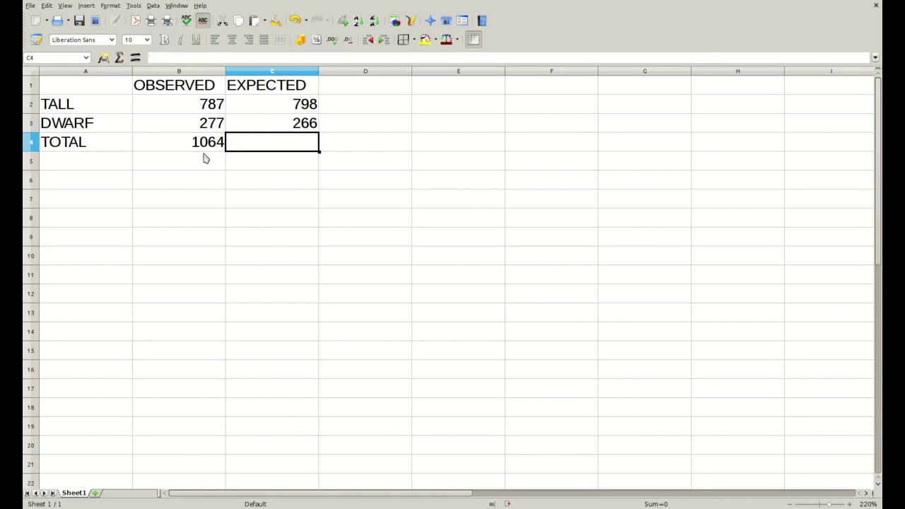
Step: Total the expected counts in C4 with =SUM(C2:C3), giving 1064
type("=SUM(")
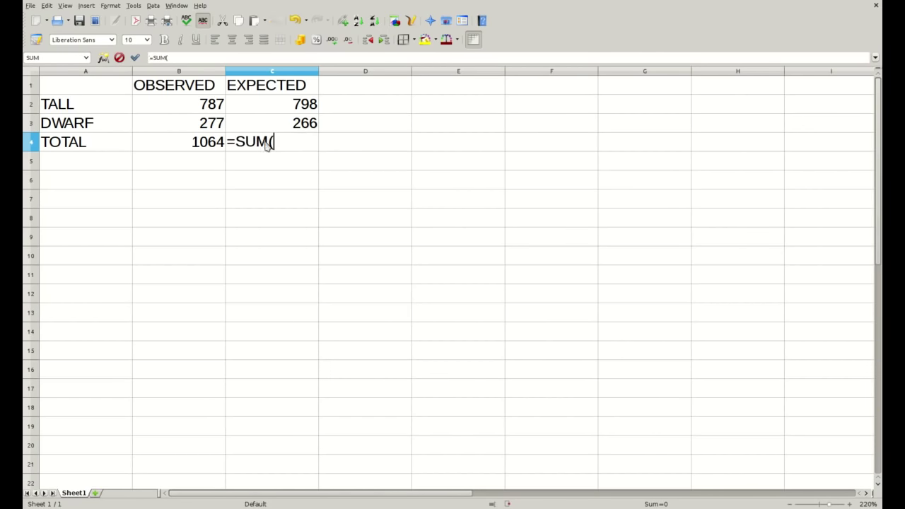
left_click_drag(269, 106, 269, 119)
key("Return")
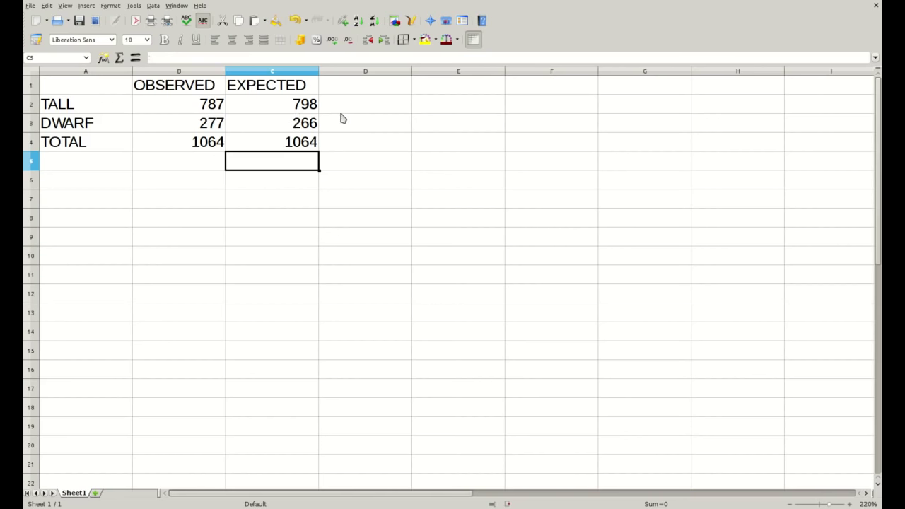
Step: Enter =CHITEST(B2:B3;C2:C3) in D2, returning 0.436102511
left_click(378, 112)
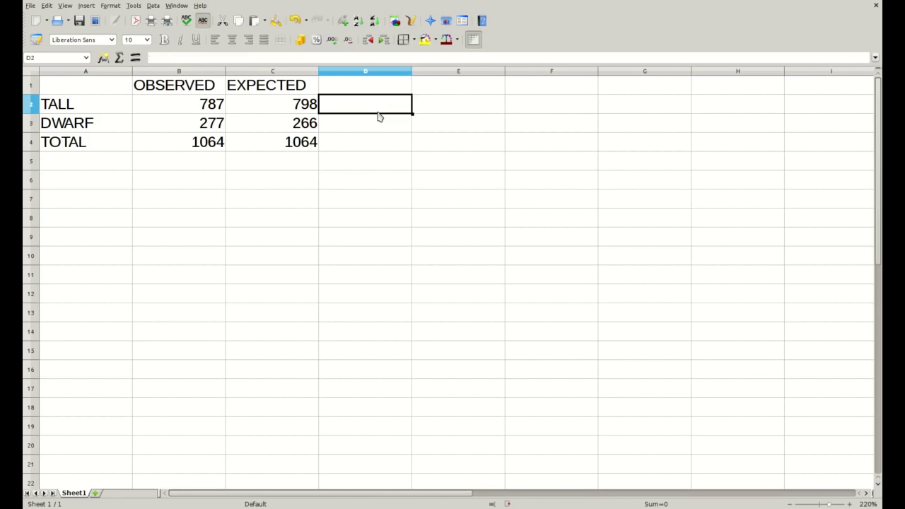
left_click_drag(209, 105, 221, 127)
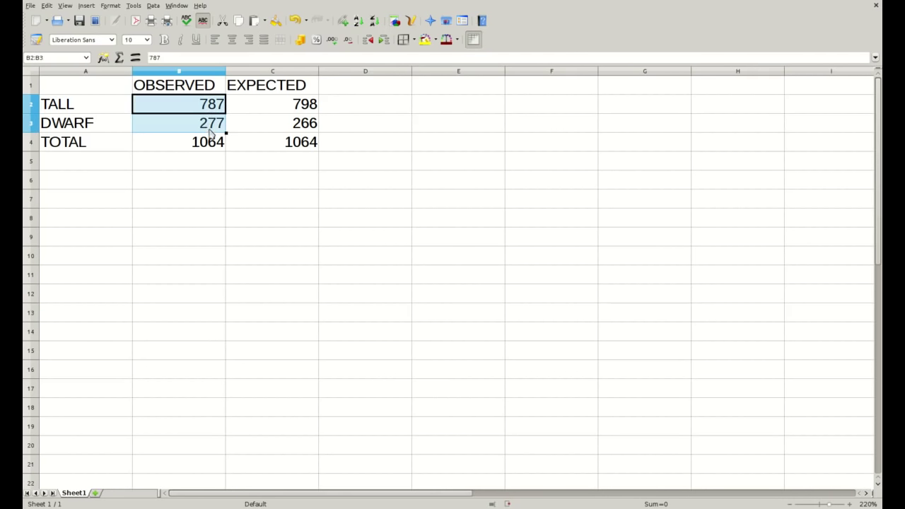
left_click_drag(302, 105, 297, 128)
key("Right")
type("=CHI")
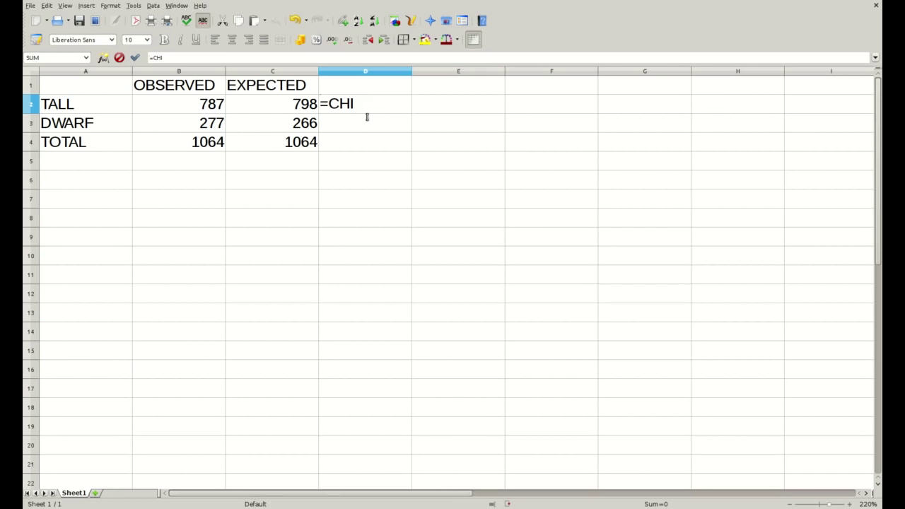
type("TEST(")
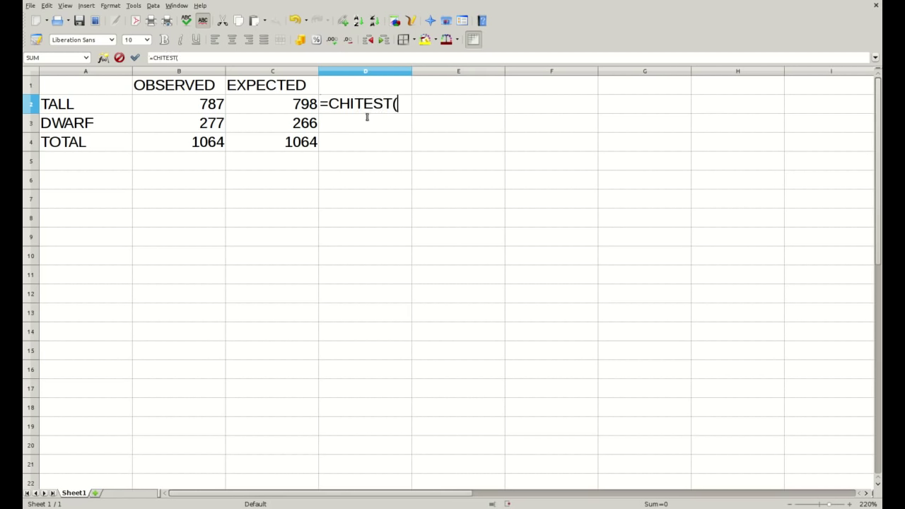
left_click_drag(201, 110, 201, 131)
type(";")
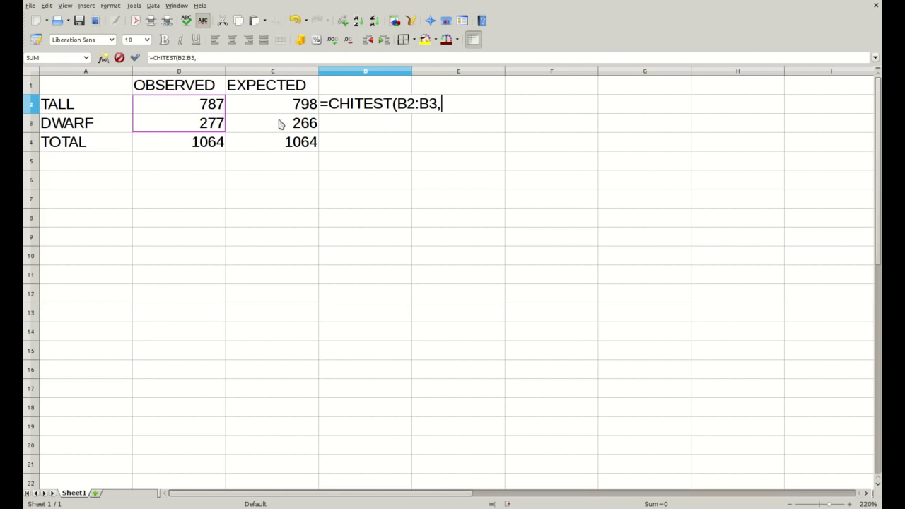
left_click_drag(281, 107, 284, 131)
key("Return")
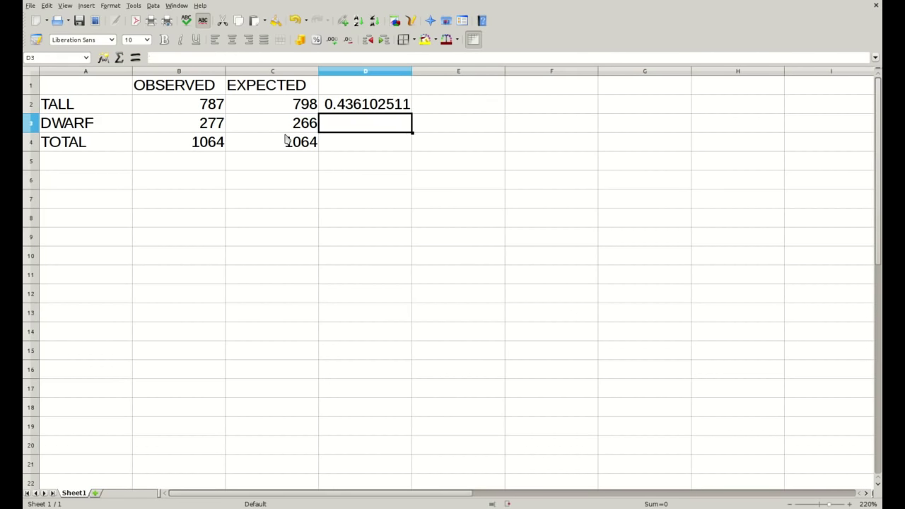